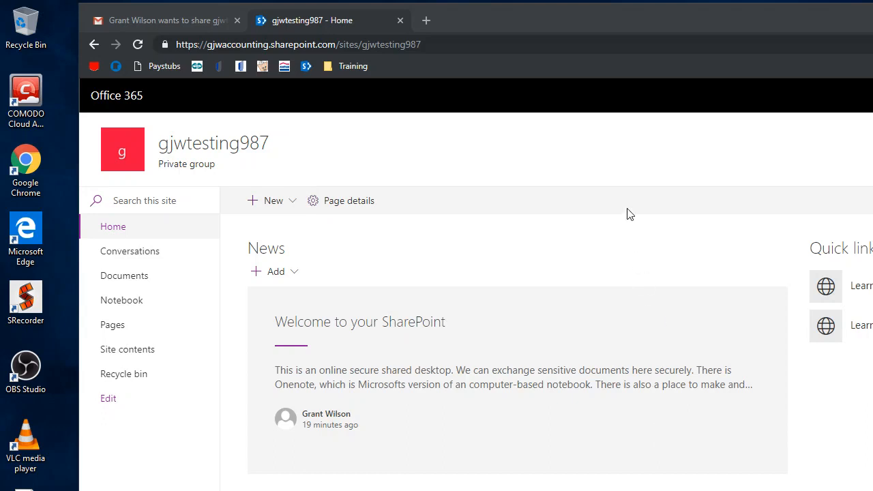
Open the "Welcome to your SharePoint" news post from the site home and check which new items it can create
scroll(430, 375, "down", 1)
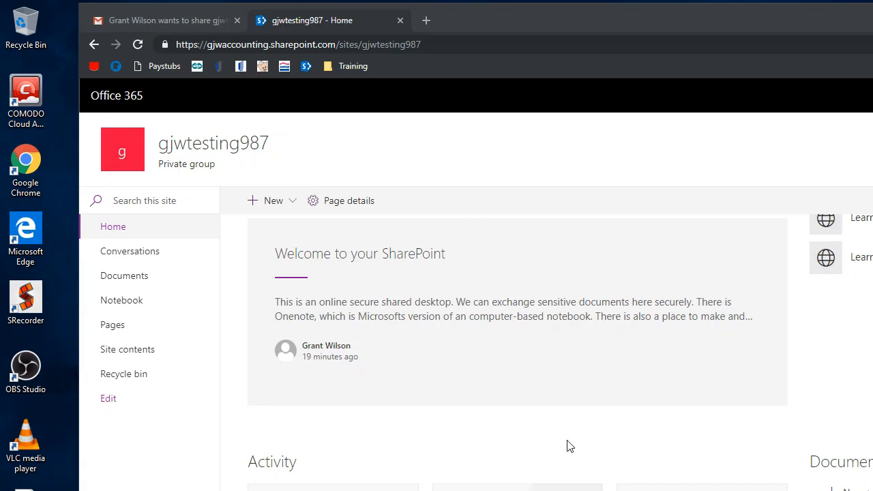
scroll(567, 445, "up", 1)
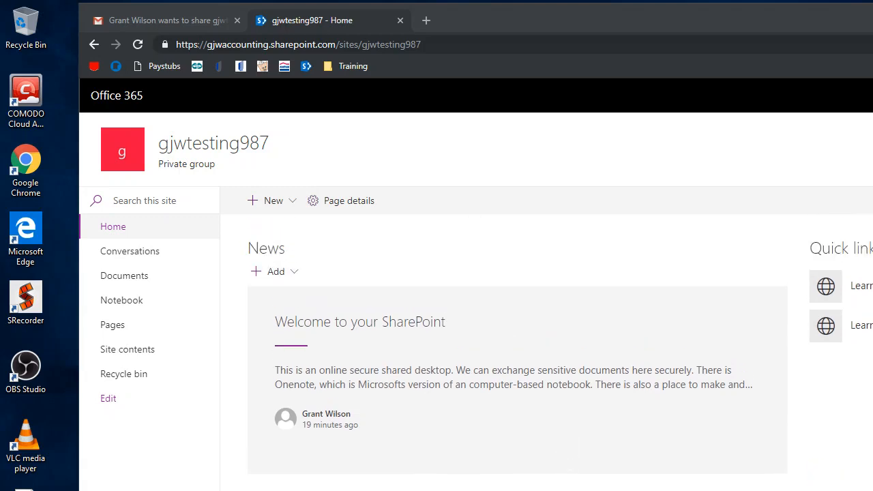
left_click(410, 328)
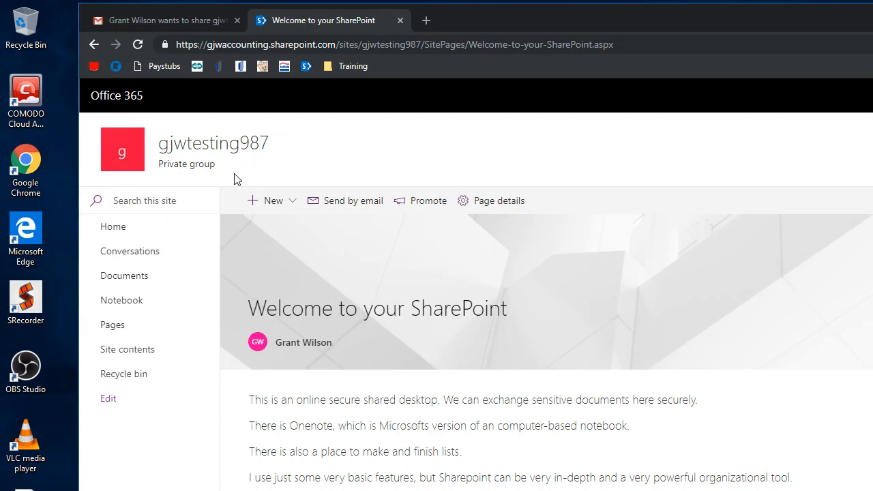
left_click(281, 202)
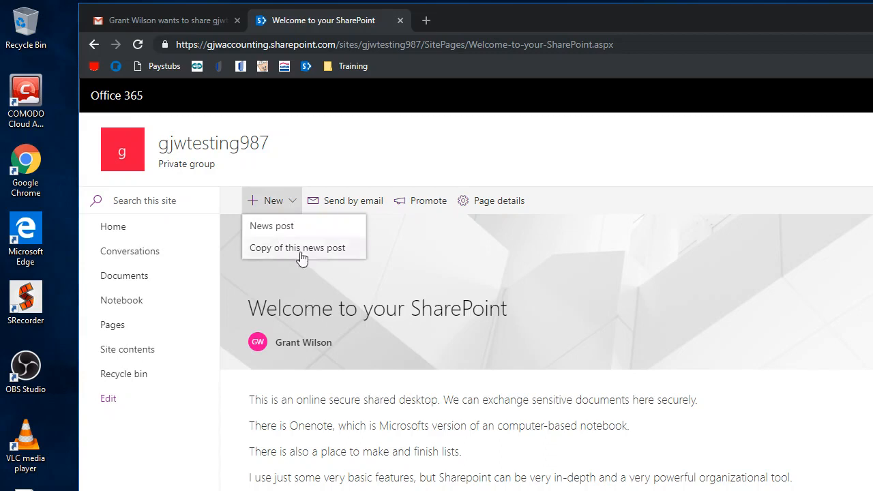
Return to the site home, browse the apps that can be added to the site, and go back to the home page
left_click(119, 275)
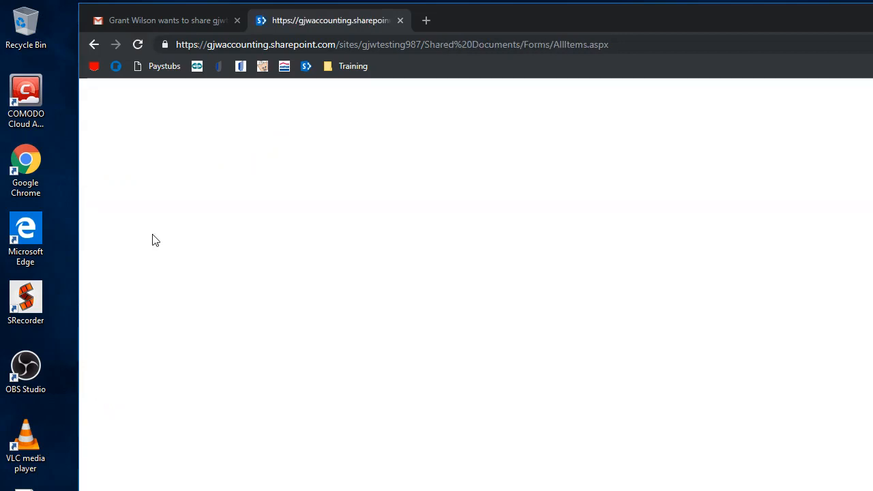
left_click(116, 236)
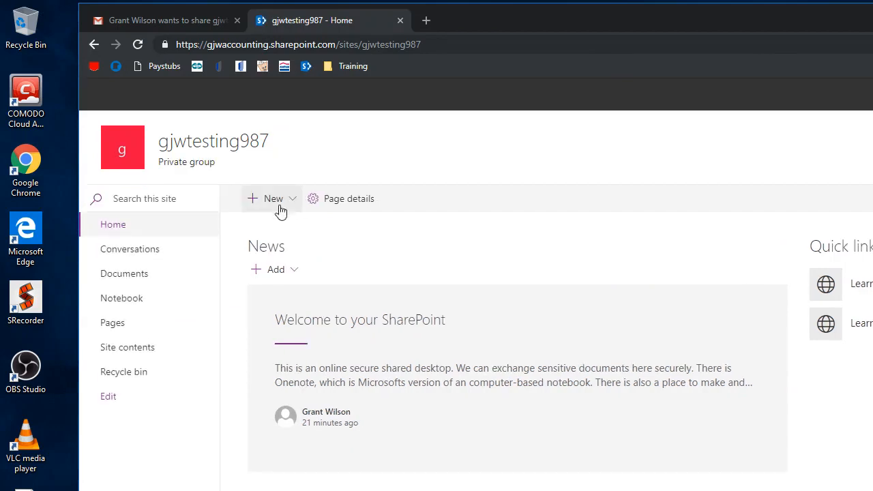
left_click(274, 200)
left_click(262, 354)
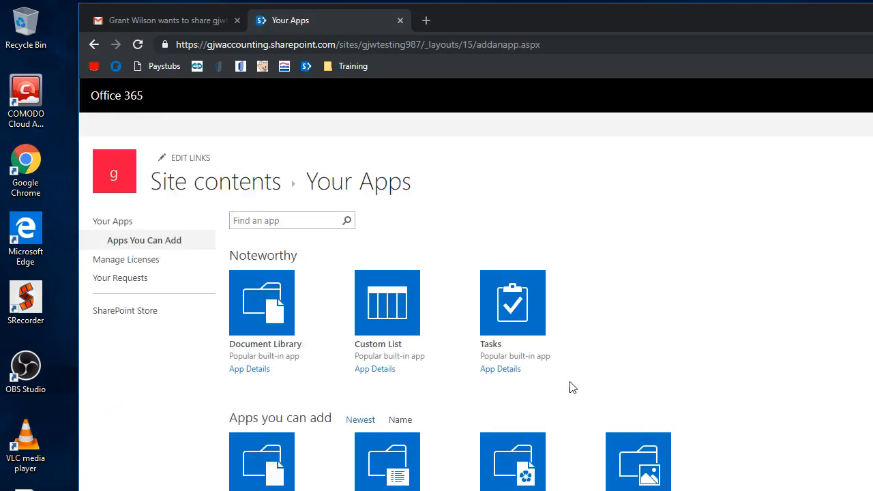
scroll(599, 356, "down", 5)
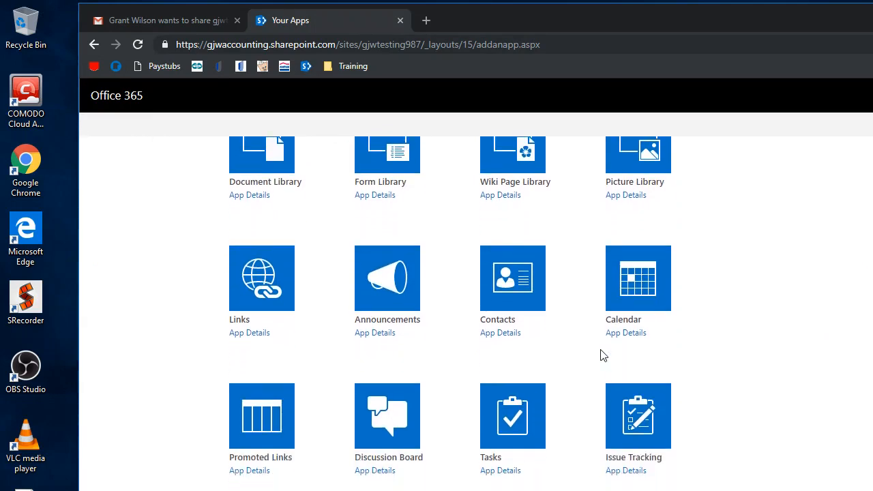
scroll(545, 353, "up", 5)
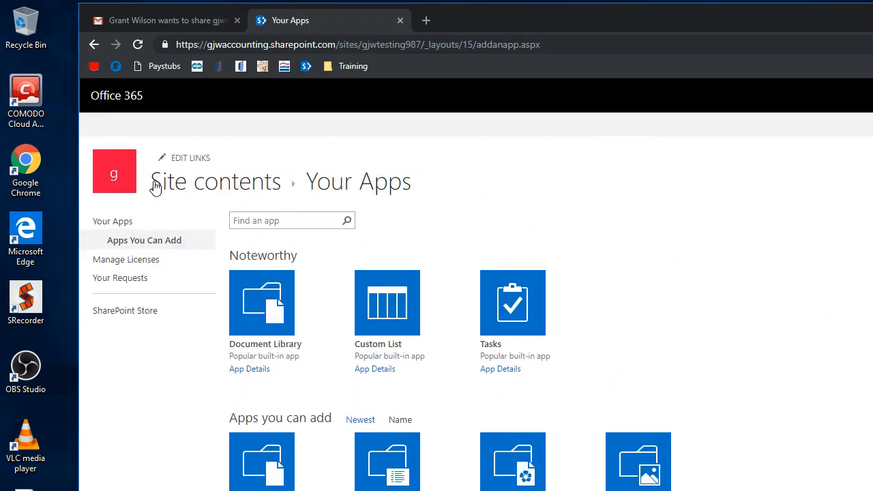
left_click(119, 174)
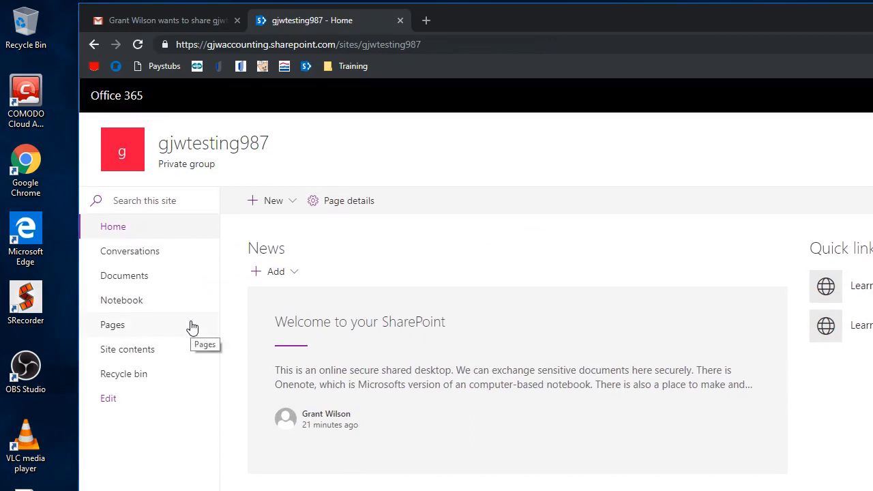
Open the Documents library, dismiss the tip about pinning files, and look inside the 2017 and 2018 folders
left_click(182, 278)
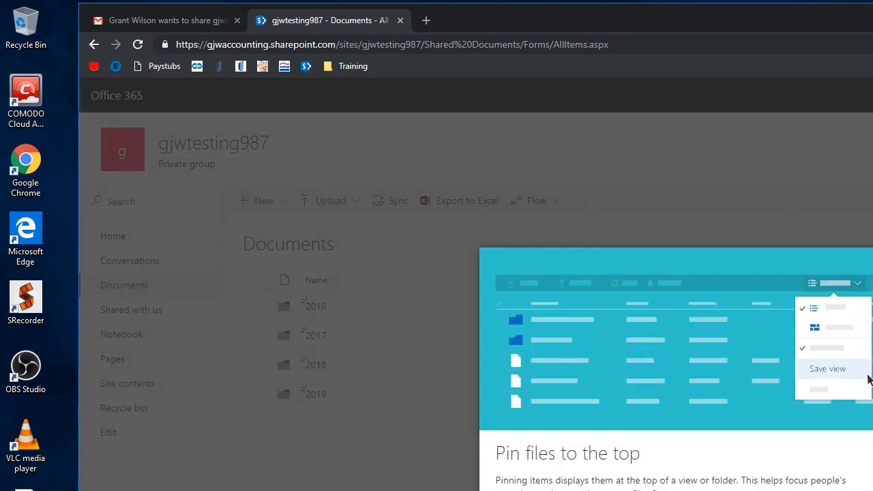
key("Escape")
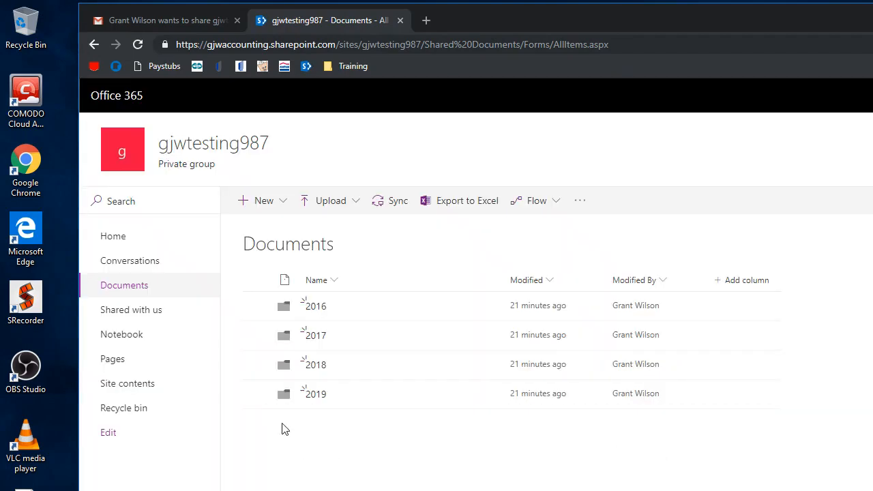
left_click(323, 345)
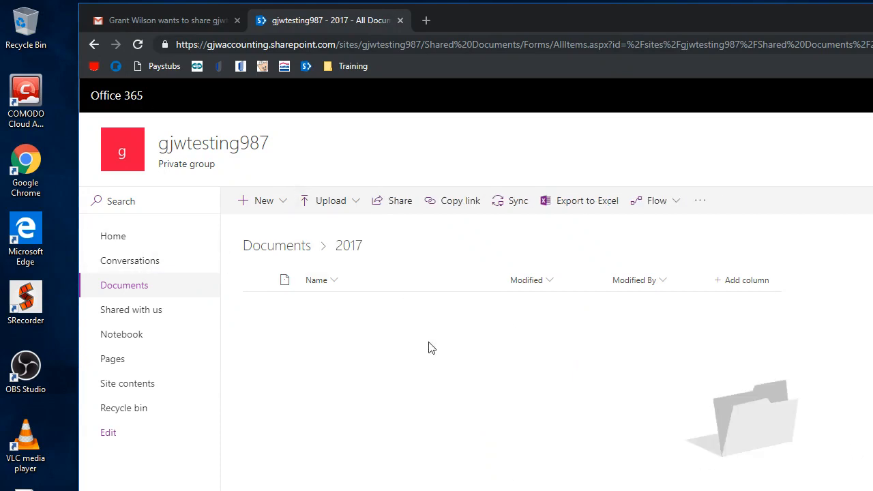
left_click(289, 253)
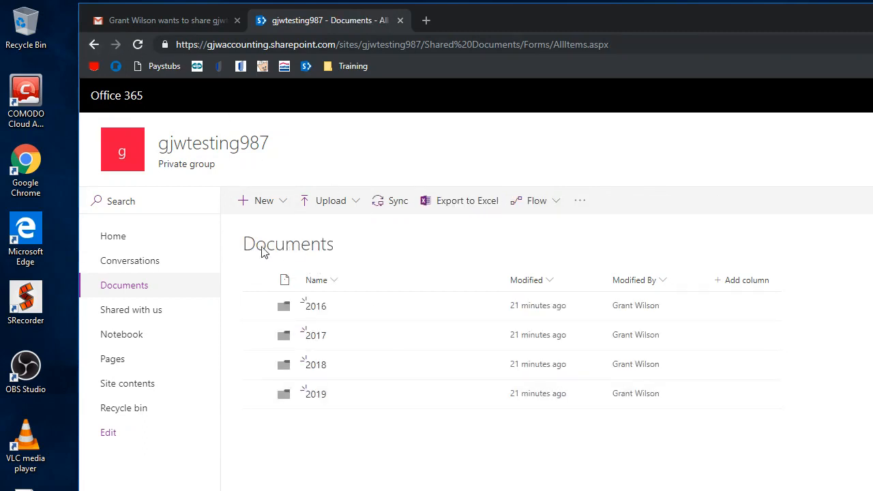
left_click(317, 366)
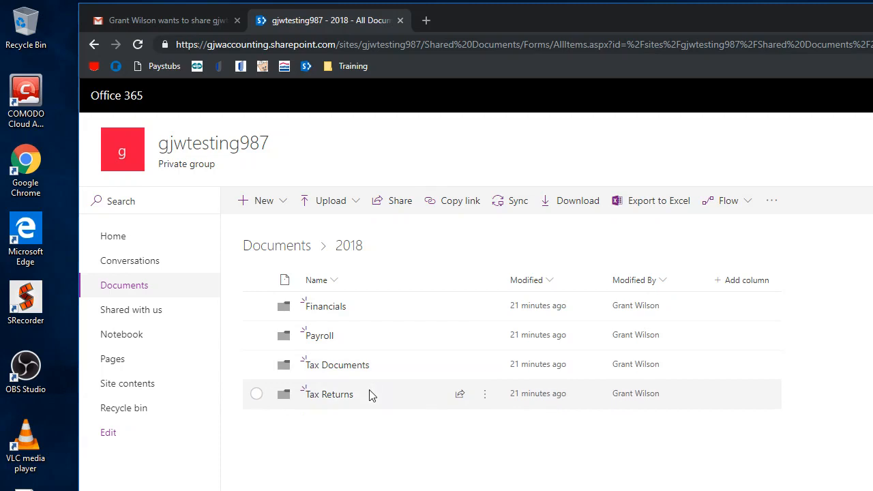
left_click(295, 246)
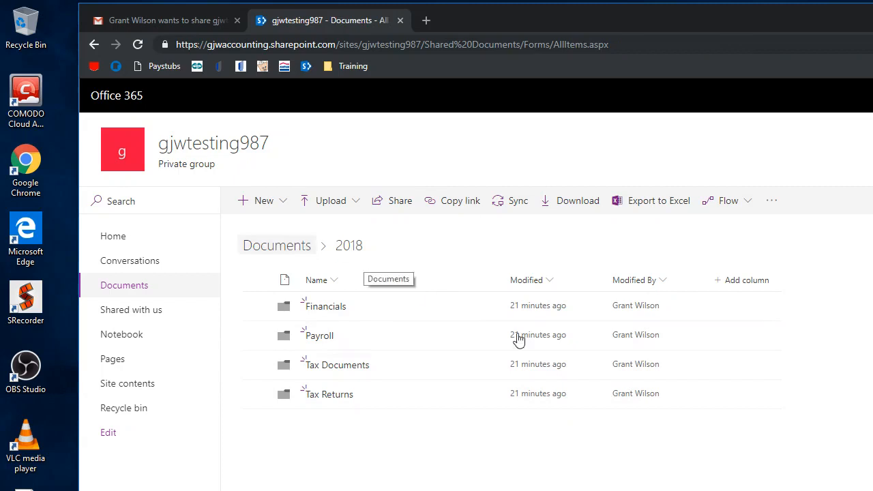
Create a new folder named Personal at the root of the Documents library
left_click(276, 204)
left_click(286, 232)
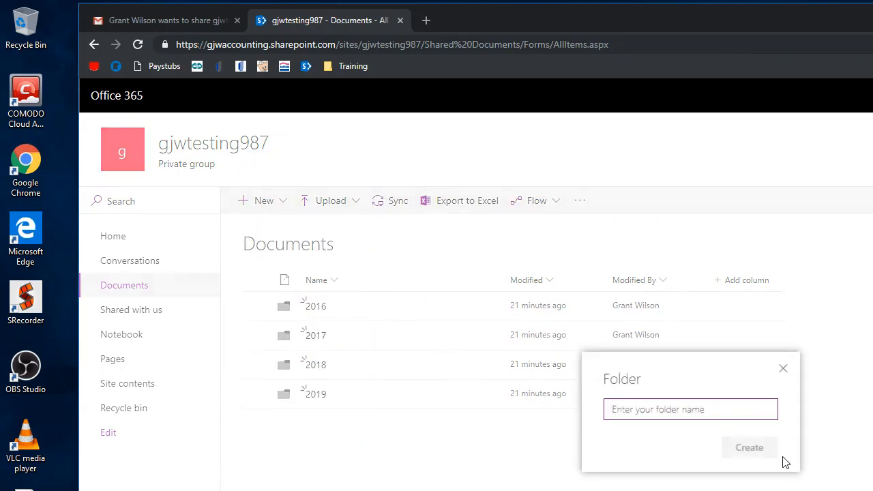
type("Personal")
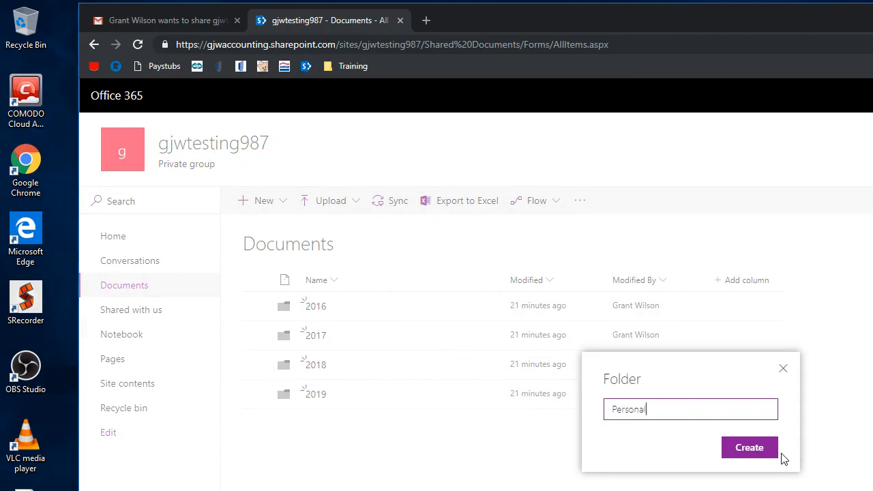
left_click(767, 456)
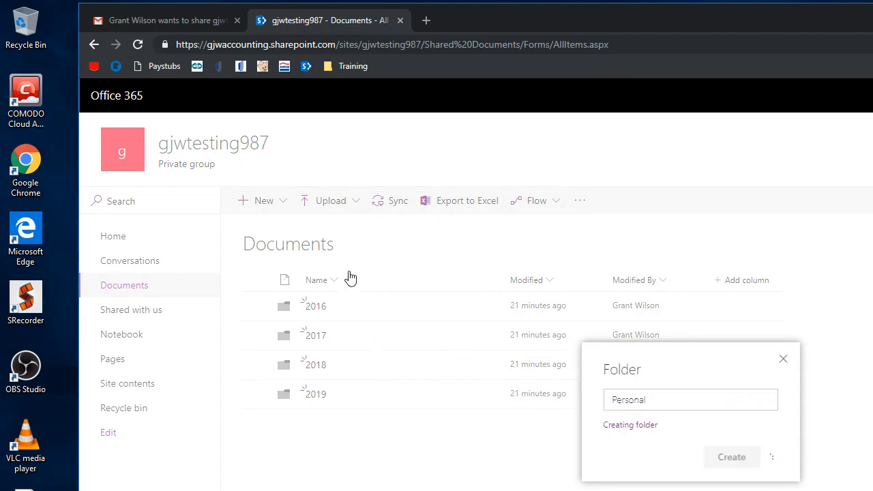
Create a new folder named Business at the root of the Documents library
left_click(287, 200)
left_click(285, 227)
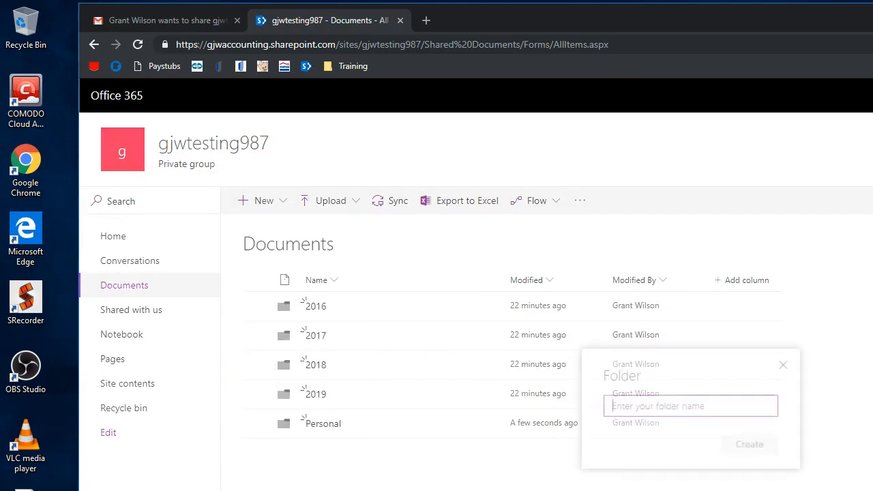
type("Bsuarn")
key("BackSpace")
key("BackSpace")
key("BackSpace")
key("BackSpace")
key("BackSpace")
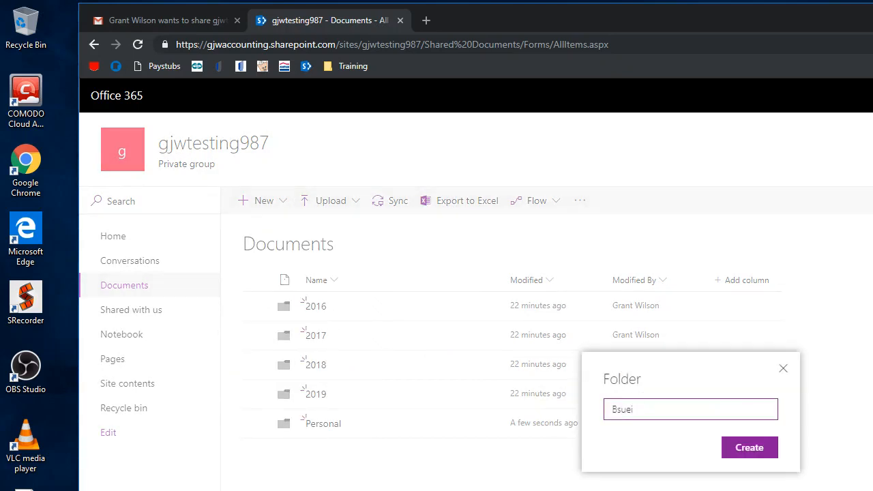
type("usiness")
key("Return")
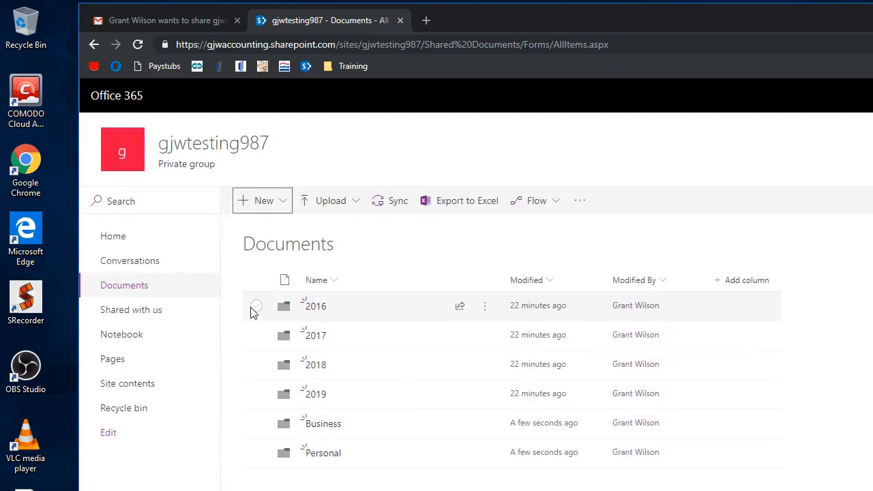
Move the 2016, 2017, 2018 and 2019 folders into the Business folder
left_click(256, 306)
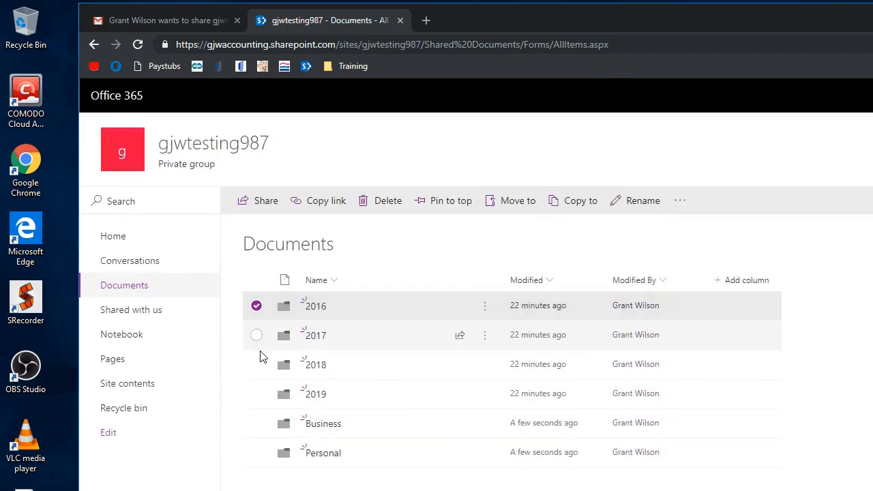
left_click(258, 339)
left_click(256, 365)
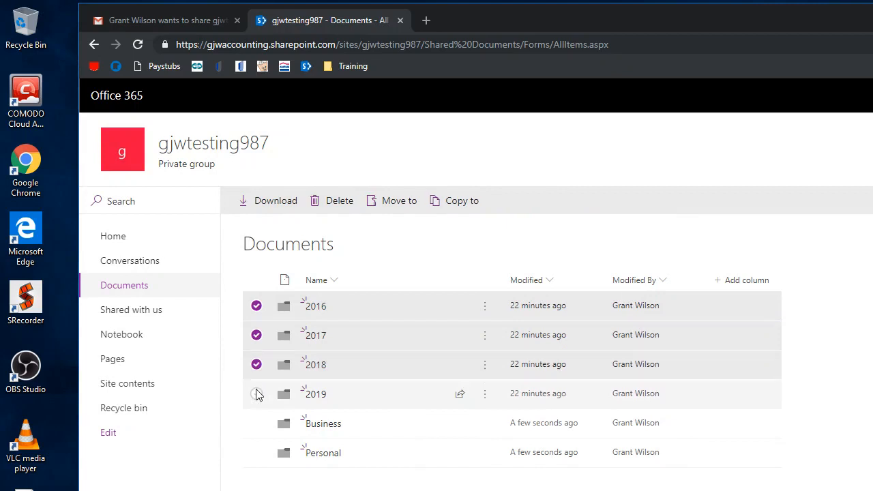
left_click(257, 394)
left_click(399, 201)
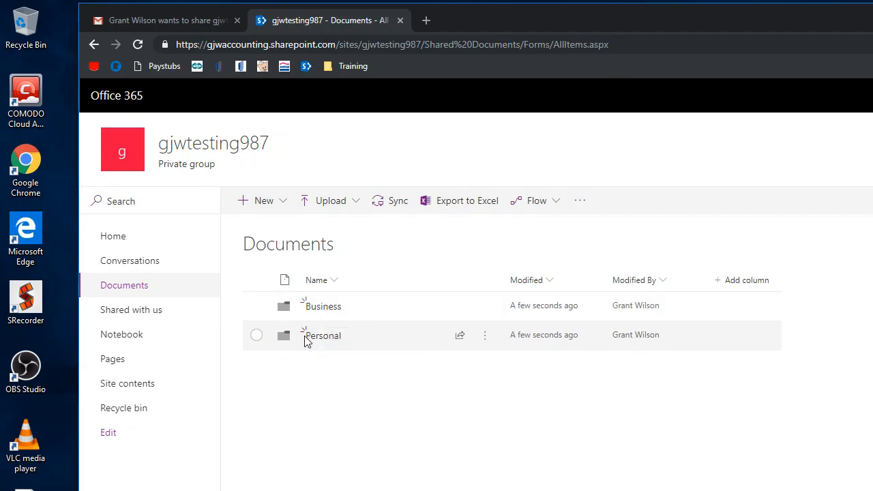
Open the 2019 folder inside the Business folder
left_click(320, 310)
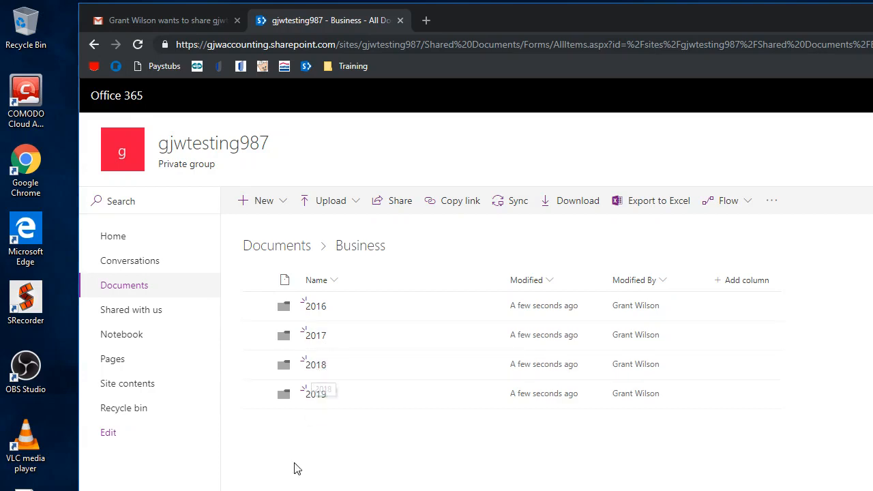
left_click(328, 398)
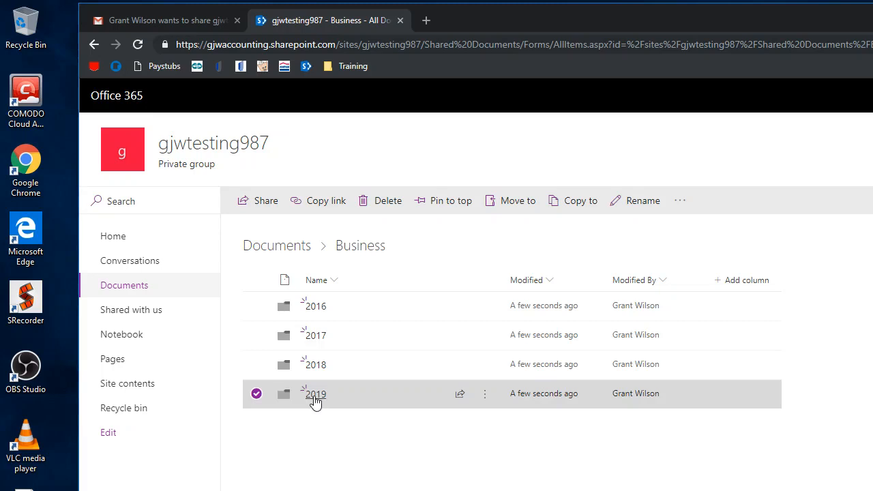
left_click(327, 397)
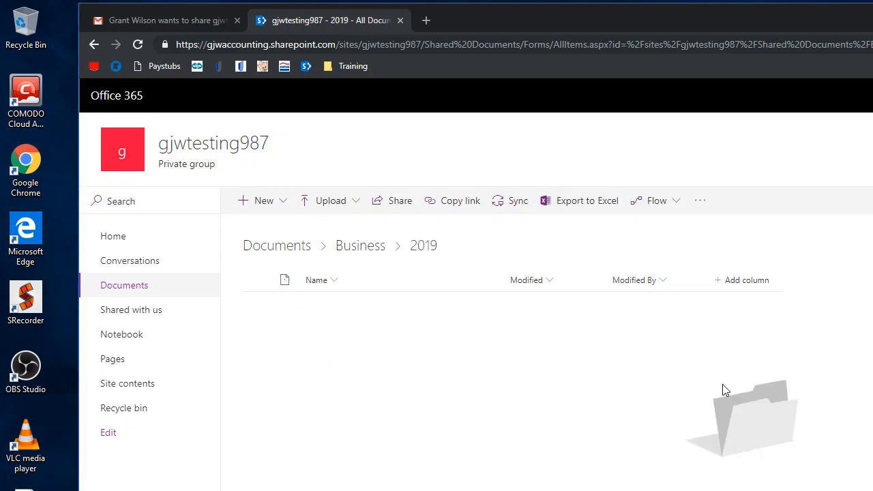
left_click(323, 205)
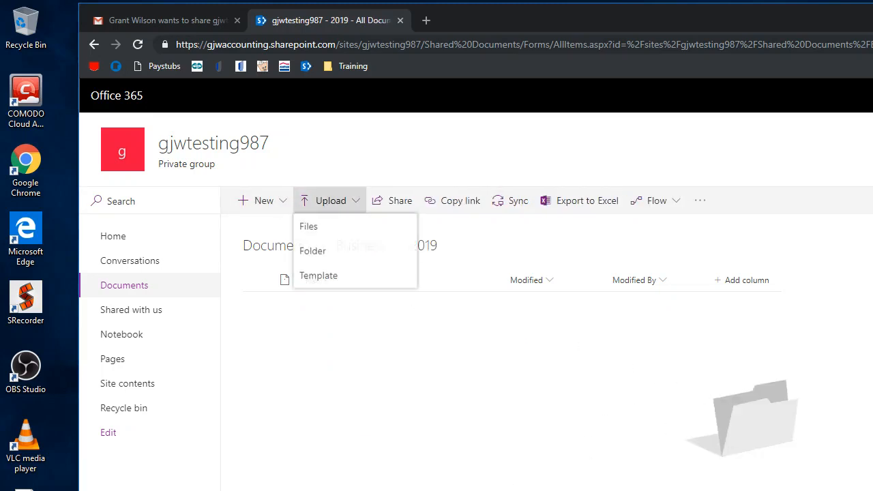
left_click(326, 235)
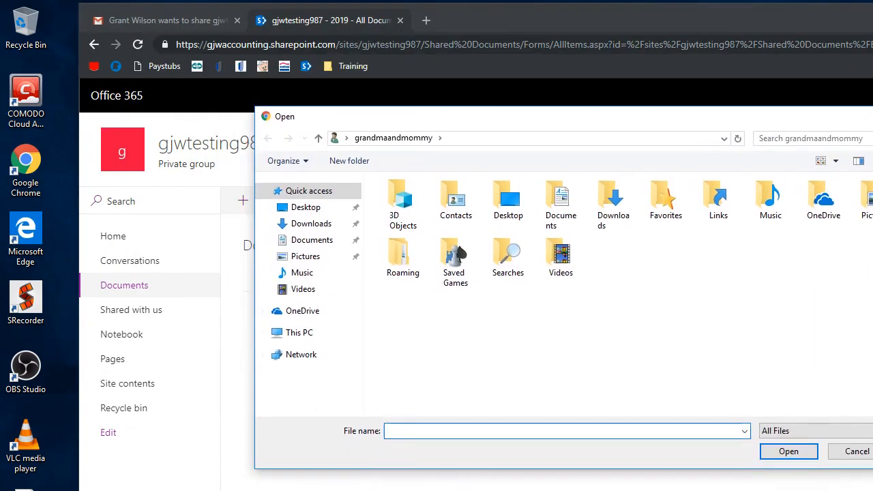
left_click(857, 451)
Upload the "Getting started with OneDrive" file from the desktop into the Business 2019 folder
left_click_drag(24, 490, 437, 490)
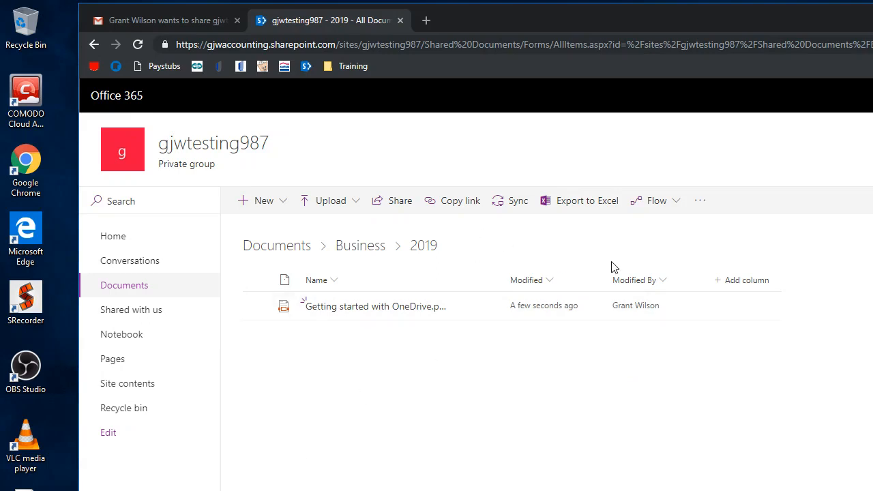
Create a change alert for the Business 2019 folder titled Documents: 2019, delivered by e-mail for all changes
left_click(702, 201)
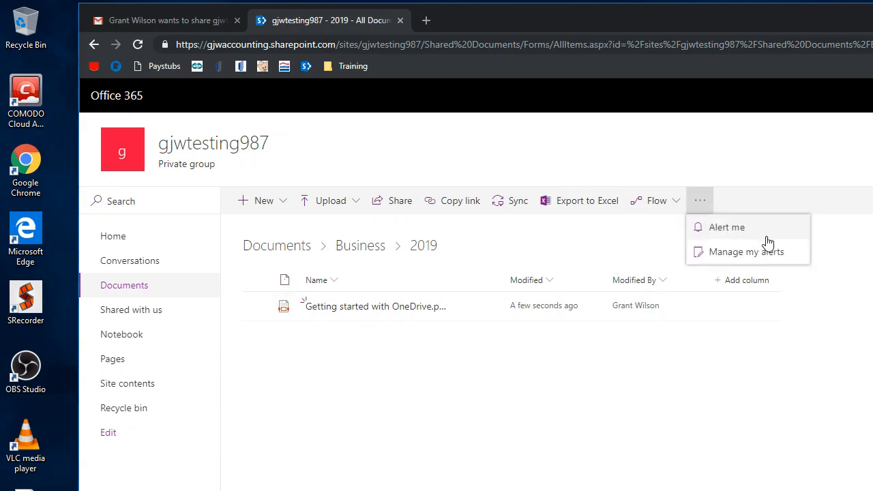
left_click(766, 239)
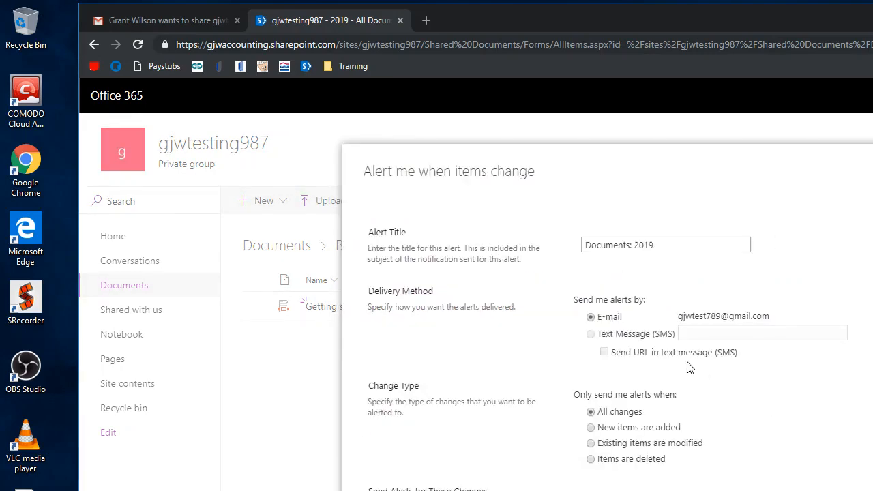
scroll(752, 372, "down", 1)
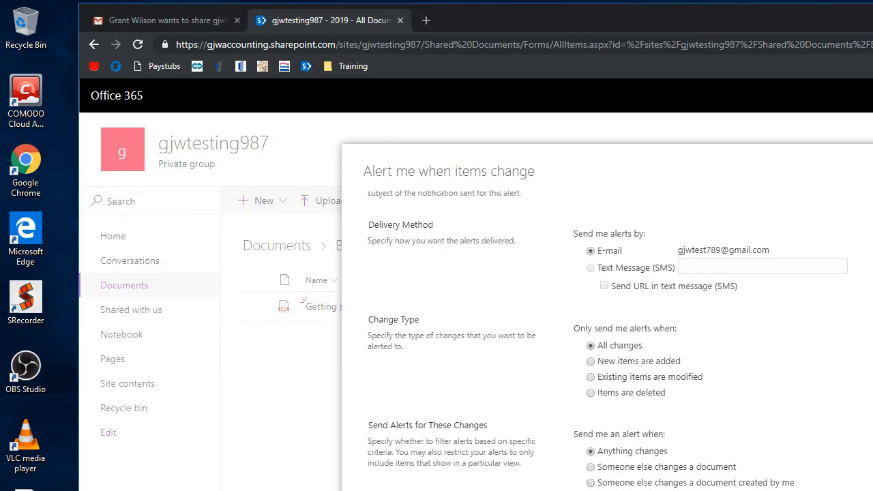
scroll(616, 395, "up", 1)
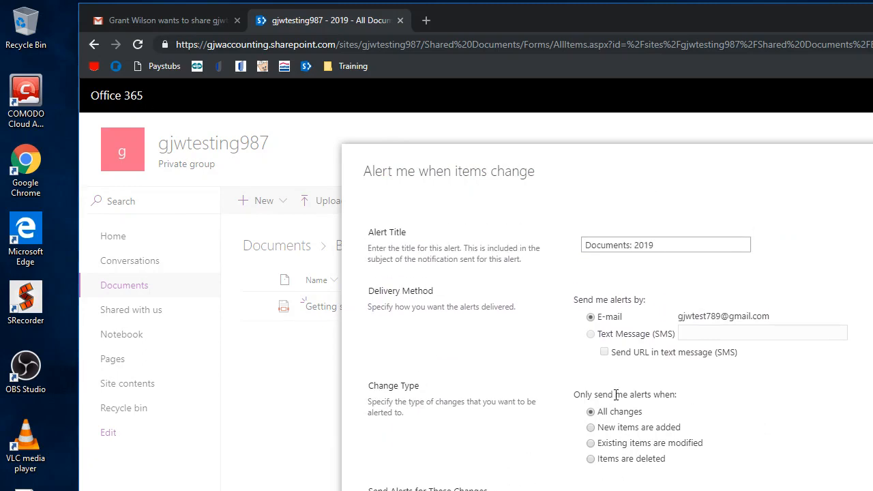
scroll(616, 394, "down", 1)
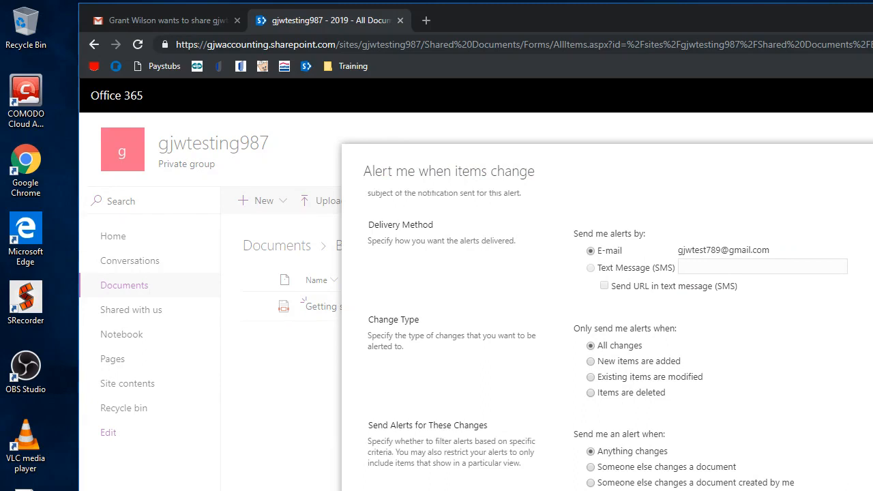
left_click(682, 490)
left_click(656, 361)
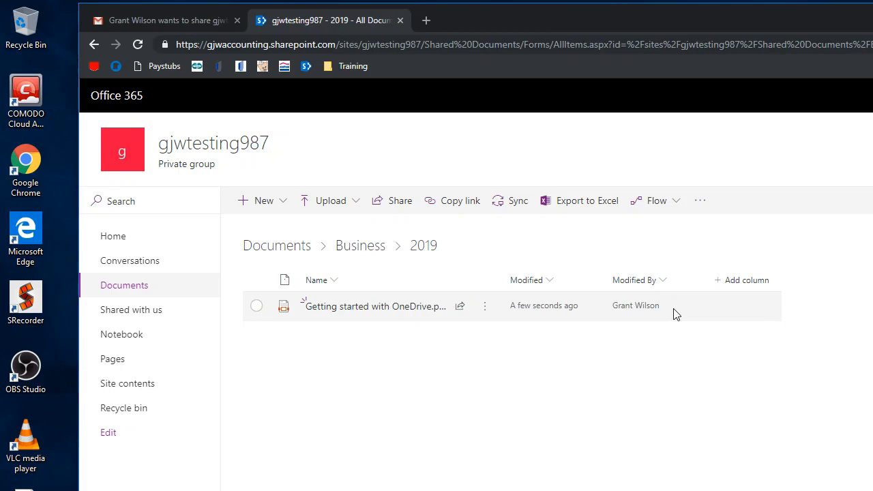
Open the existing Documents: 2019 alert to review its settings, and return to the 2019 folder in the SharePoint library
left_click(700, 200)
left_click(730, 253)
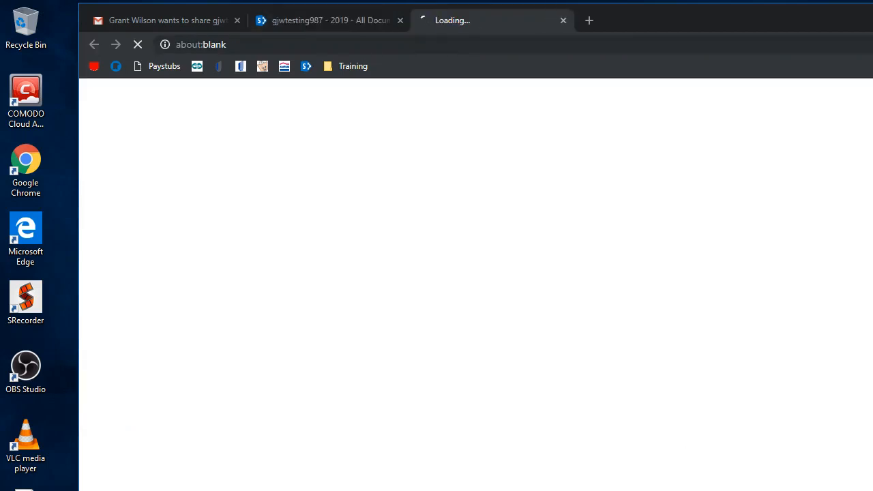
left_click(315, 318)
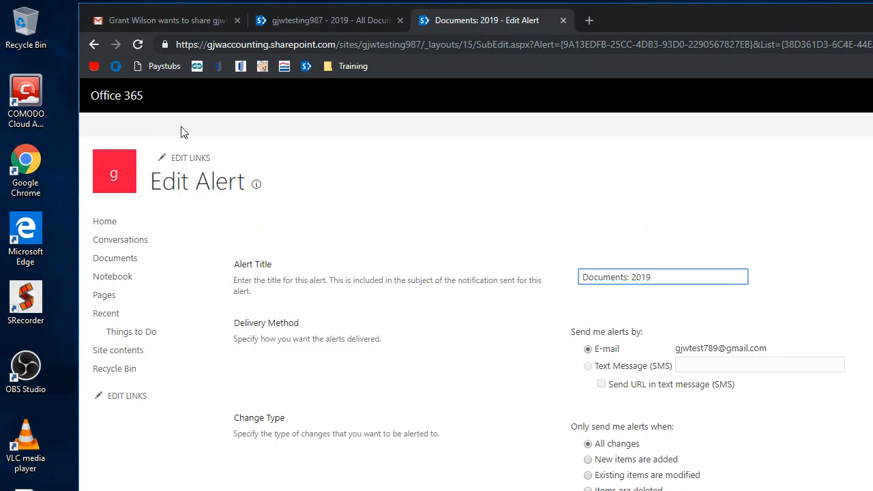
left_click(563, 20)
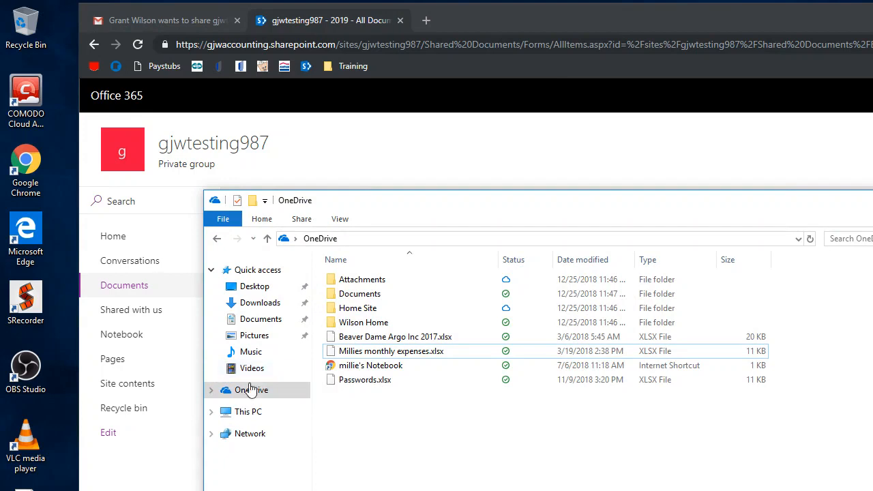
key("alt+Tab")
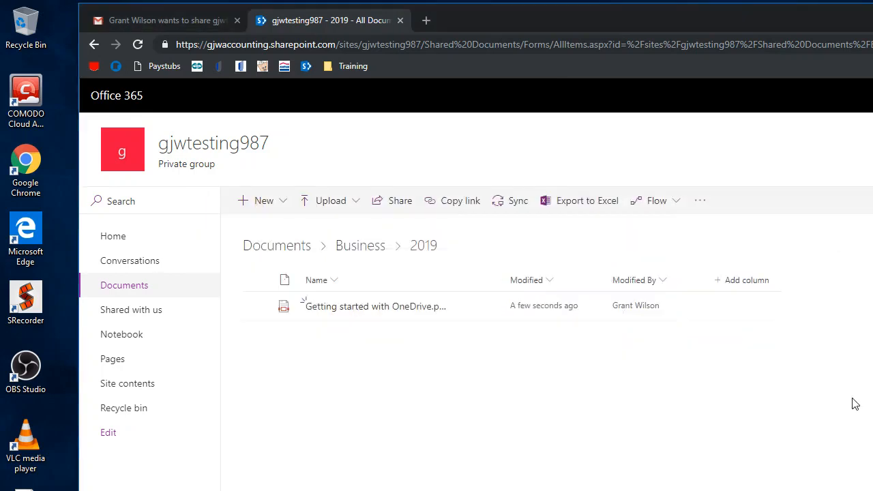